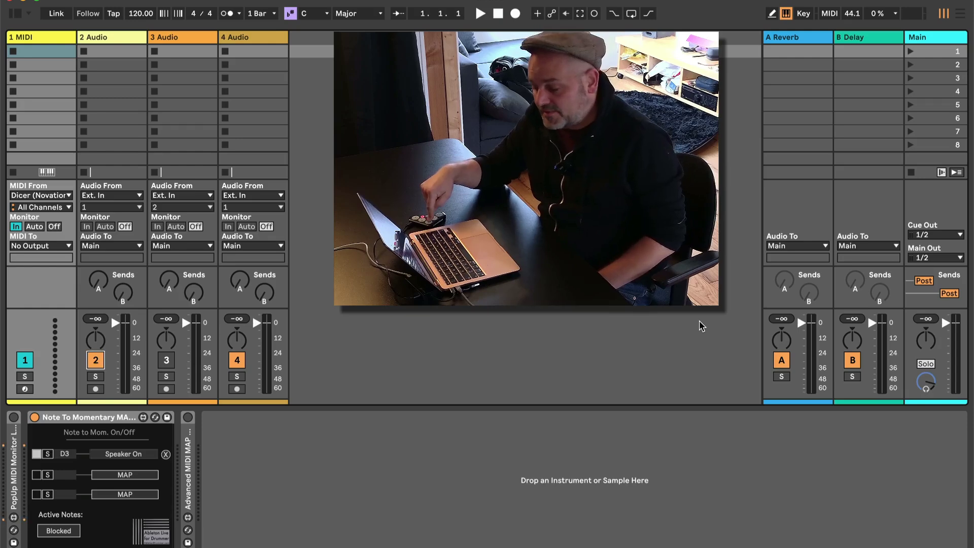
Step: Turn off the Note To Momentary device and MIDI-map the 2 Audio track activator to the controller's D3 pad
{"action": "left_click", "coordinate": [699, 321]}
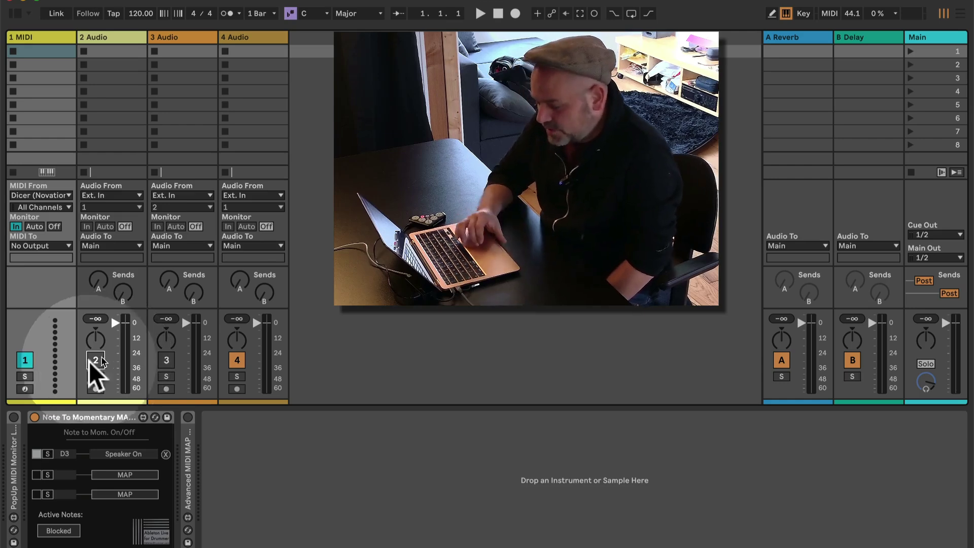
{"action": "left_click", "coordinate": [34, 417]}
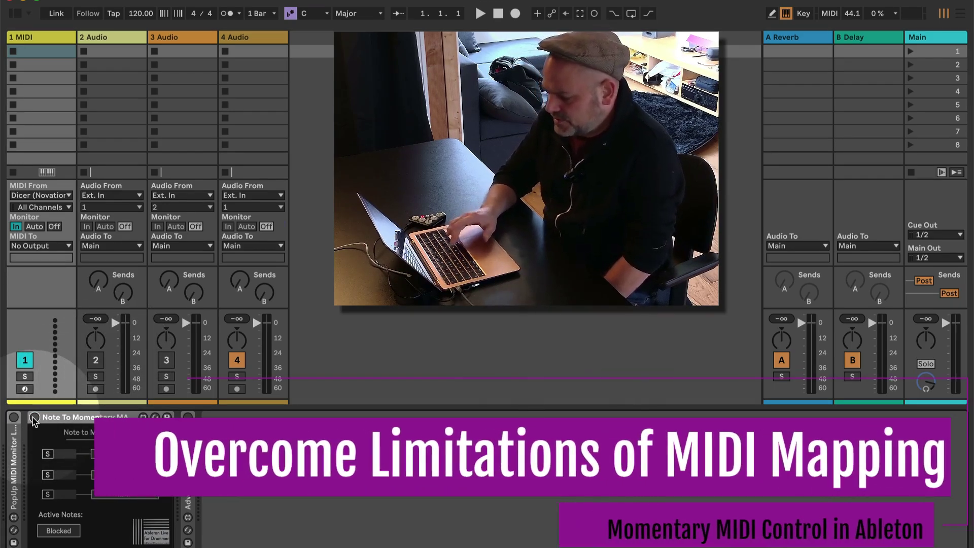
{"action": "key", "text": "ctrl+m"}
{"action": "left_click", "coordinate": [96, 360]}
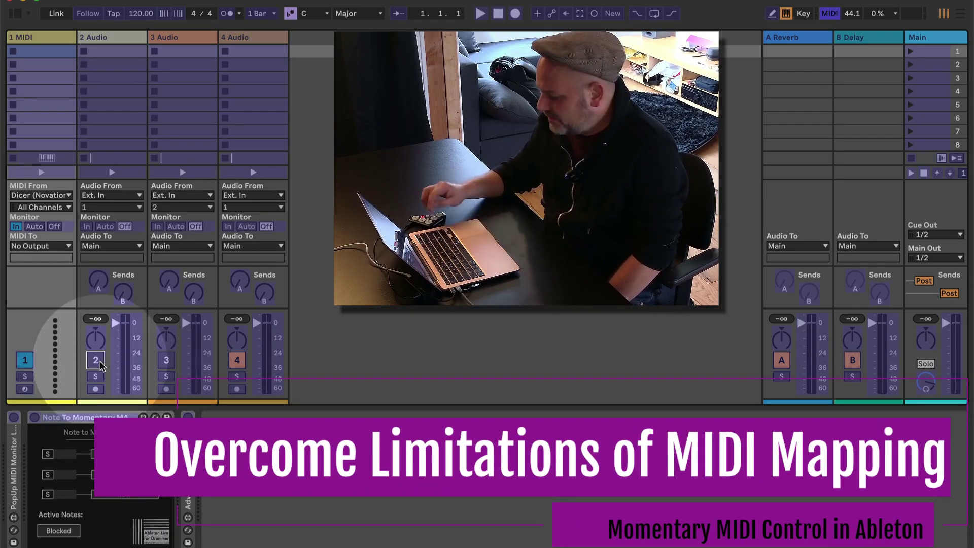
{"action": "key", "text": "ctrl+m"}
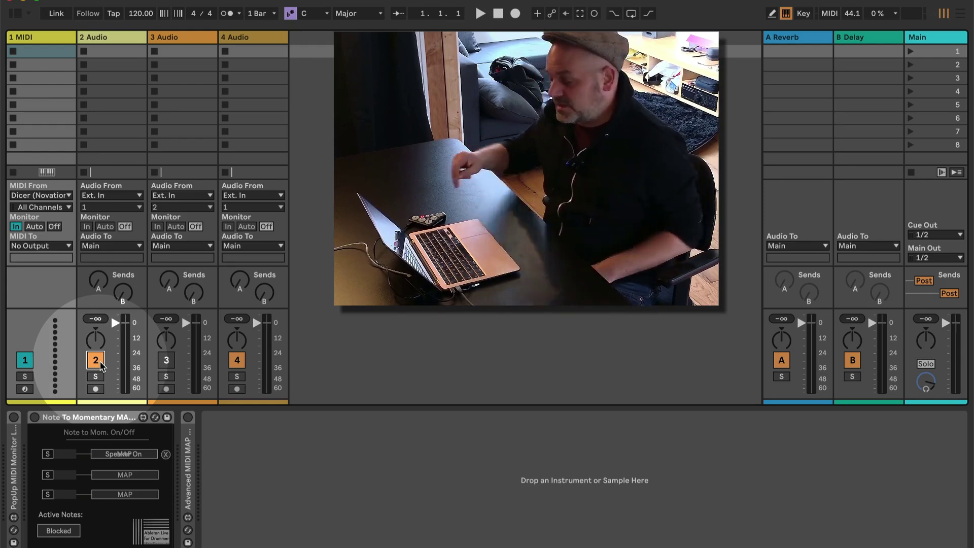
Step: Switch off the 2 Audio track, delete its activator's D3 MIDI mapping and turn the Note To Momentary device back on
{"action": "left_click", "coordinate": [99, 362]}
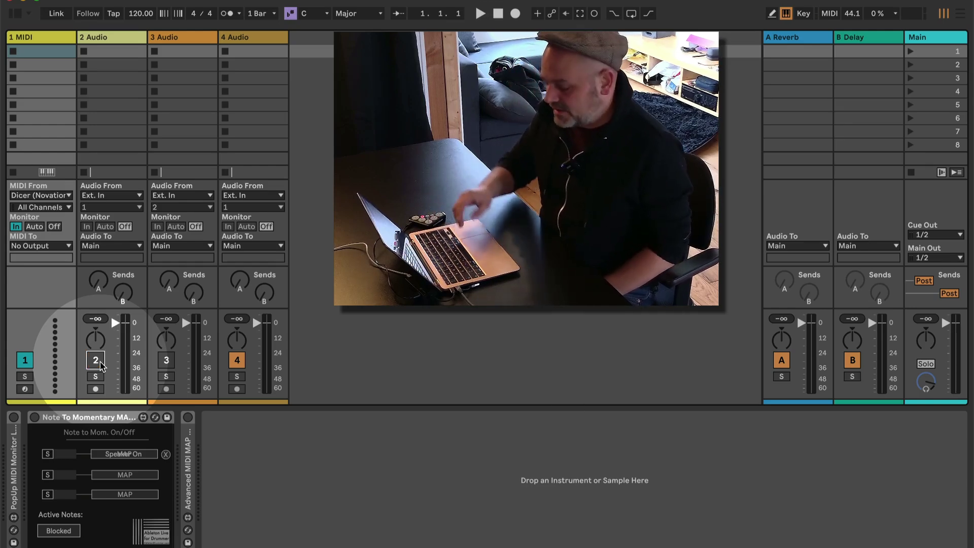
{"action": "key", "text": "super+m"}
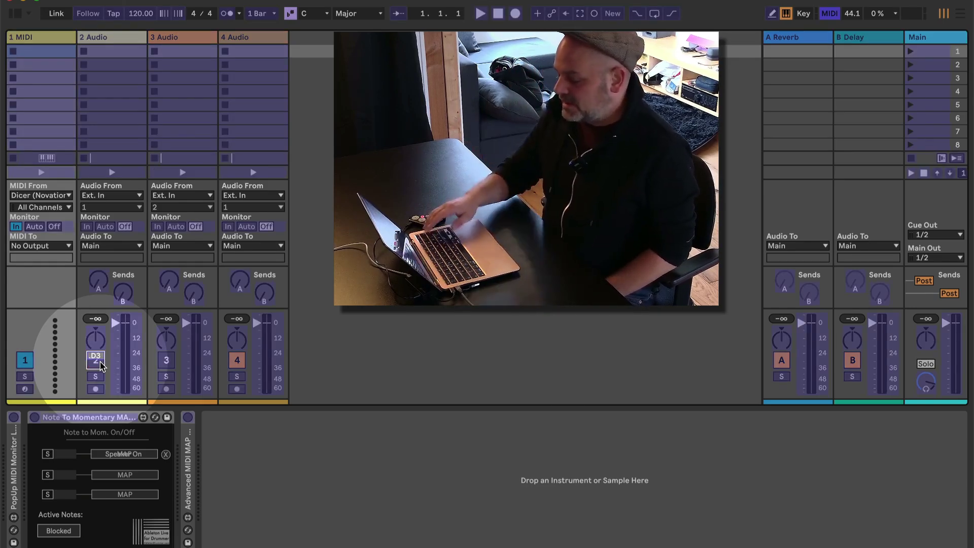
{"action": "key", "text": "super+m"}
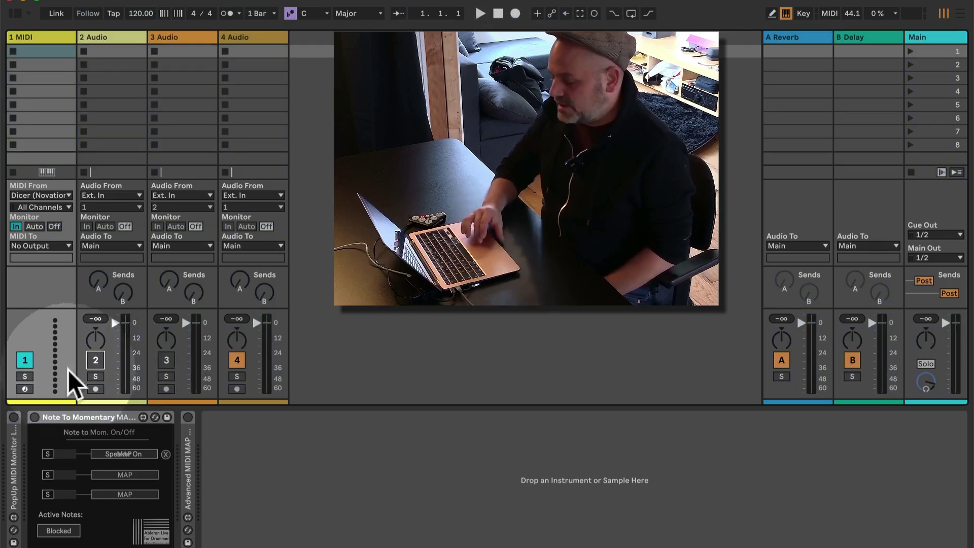
{"action": "left_click", "coordinate": [34, 417]}
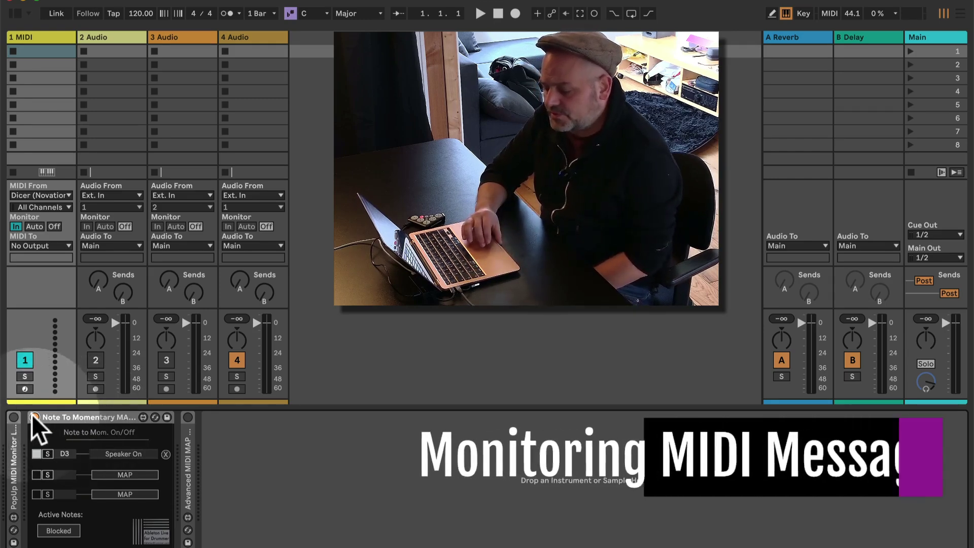
Step: Collapse the Note To Momentary device, then expand and enable the PopUp MIDI Monitor List device
{"action": "double_click", "coordinate": [74, 415]}
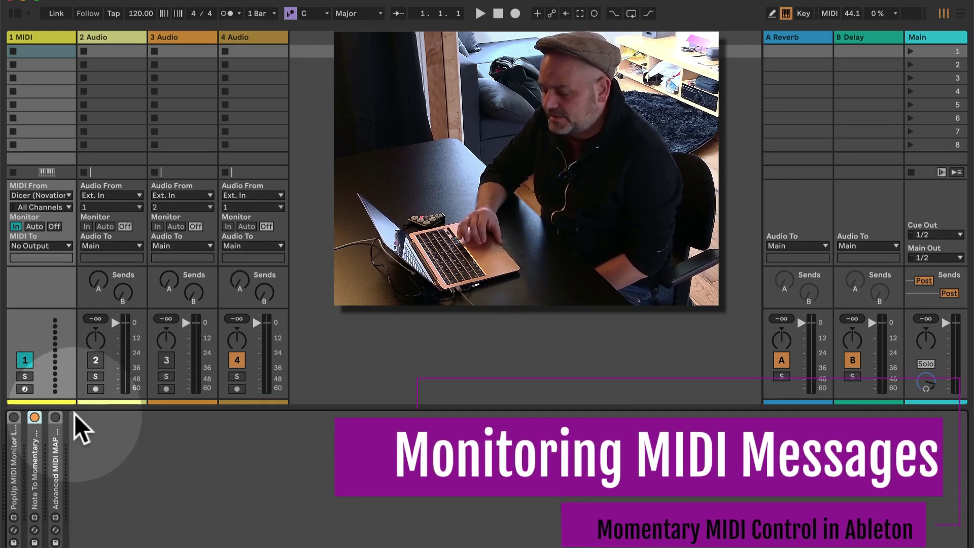
{"action": "double_click", "coordinate": [15, 437]}
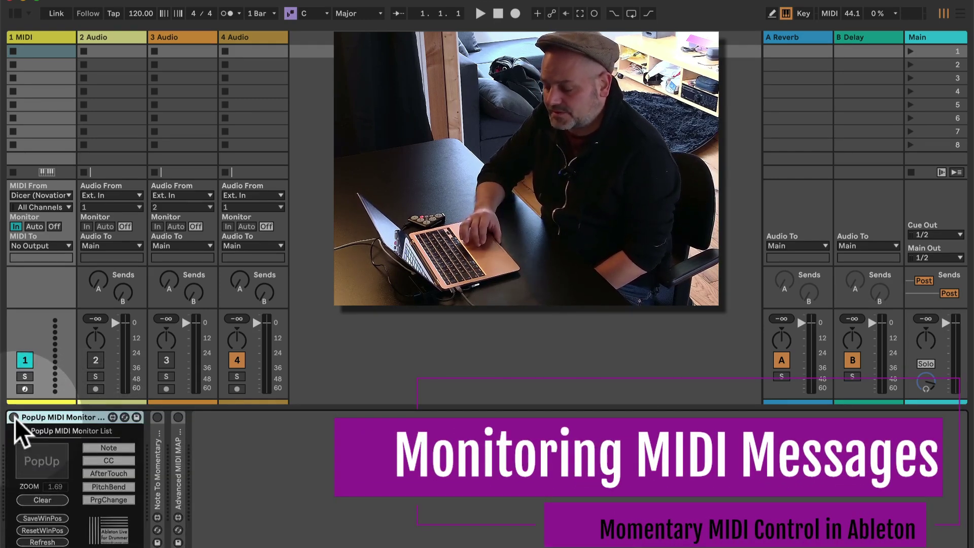
{"action": "left_click", "coordinate": [14, 418]}
Step: Set the MIDI input of the 1 MIDI track to Dicer (Novation Dicer)
{"action": "left_click", "coordinate": [38, 38]}
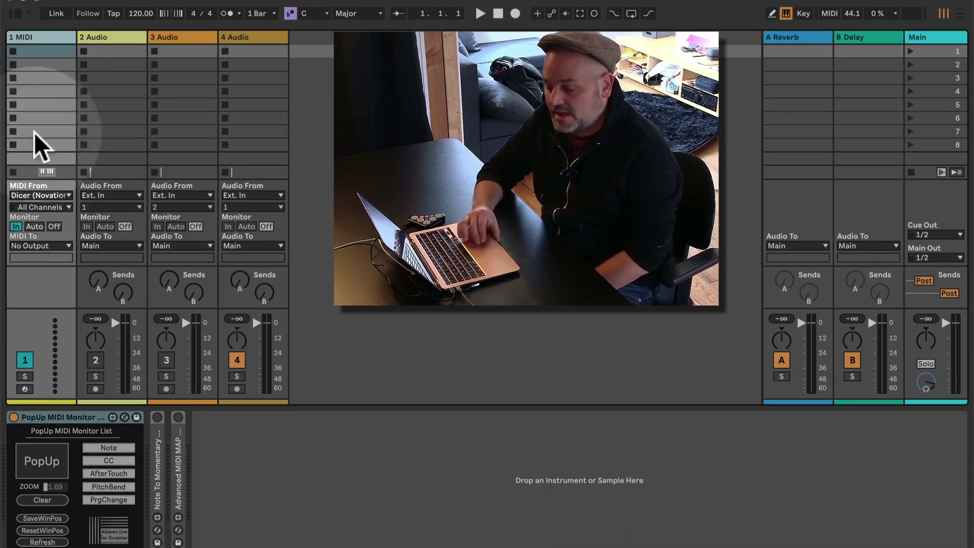
{"action": "left_click", "coordinate": [47, 194]}
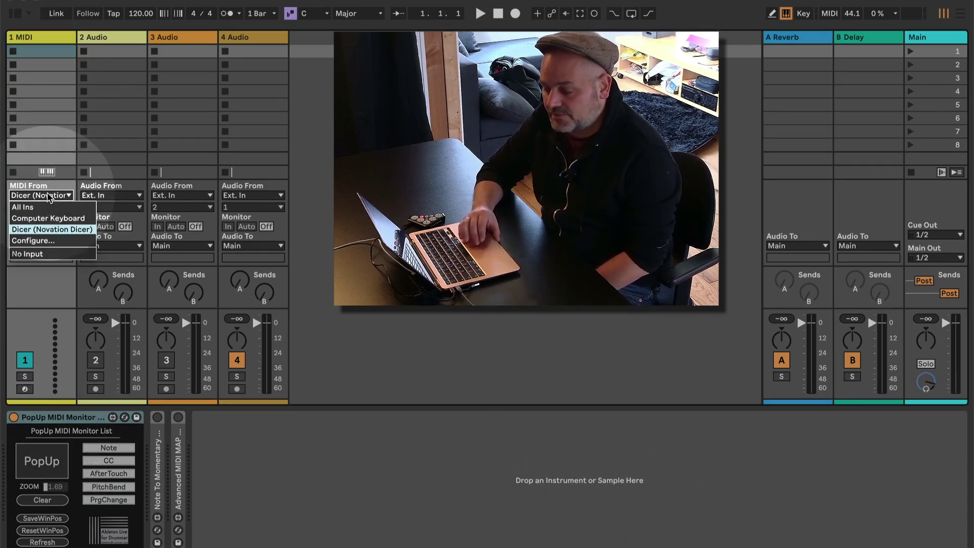
{"action": "left_click", "coordinate": [50, 226]}
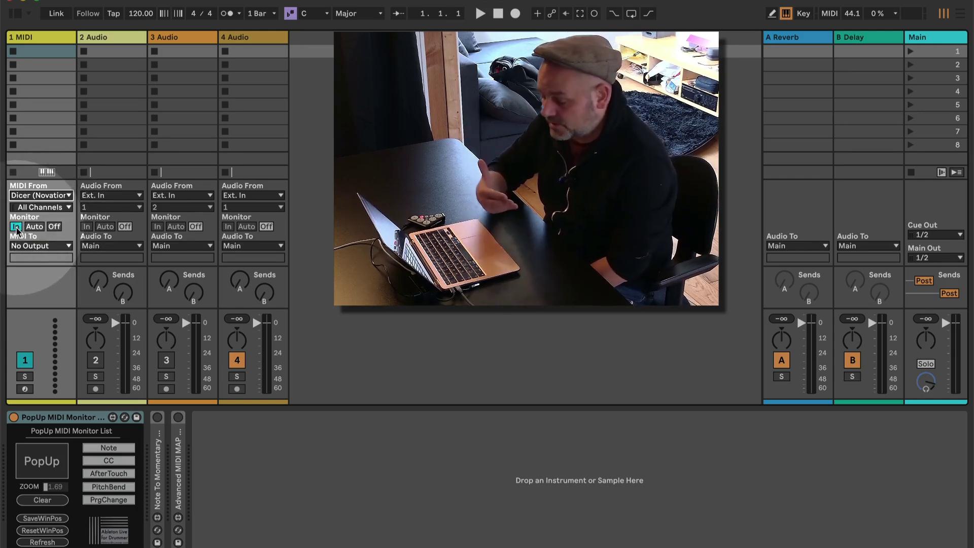
Step: Examine the Dicer pads' incoming notes in the popup monitor, clearing its list as needed, then close it and collapse the device
{"action": "left_click", "coordinate": [50, 466]}
{"action": "left_click", "coordinate": [45, 461]}
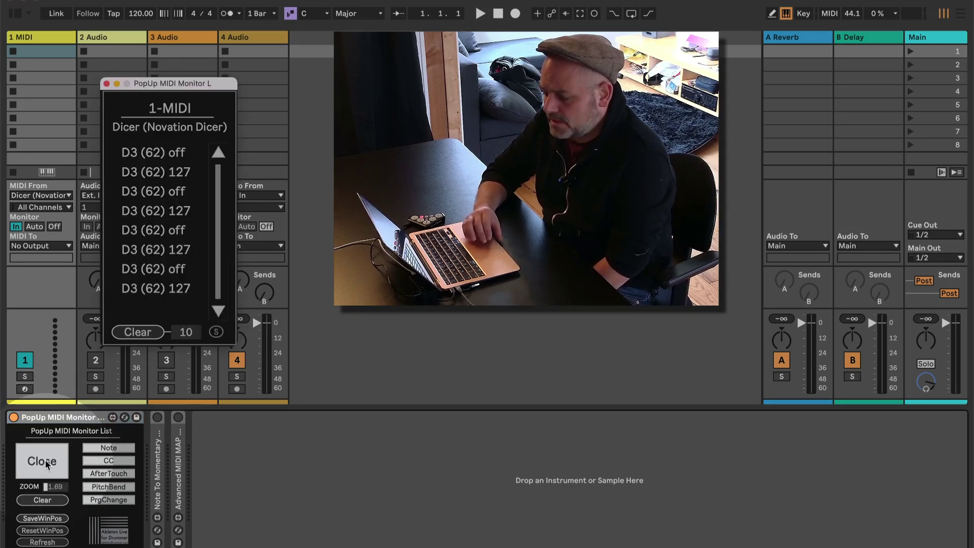
{"action": "left_click", "coordinate": [152, 334]}
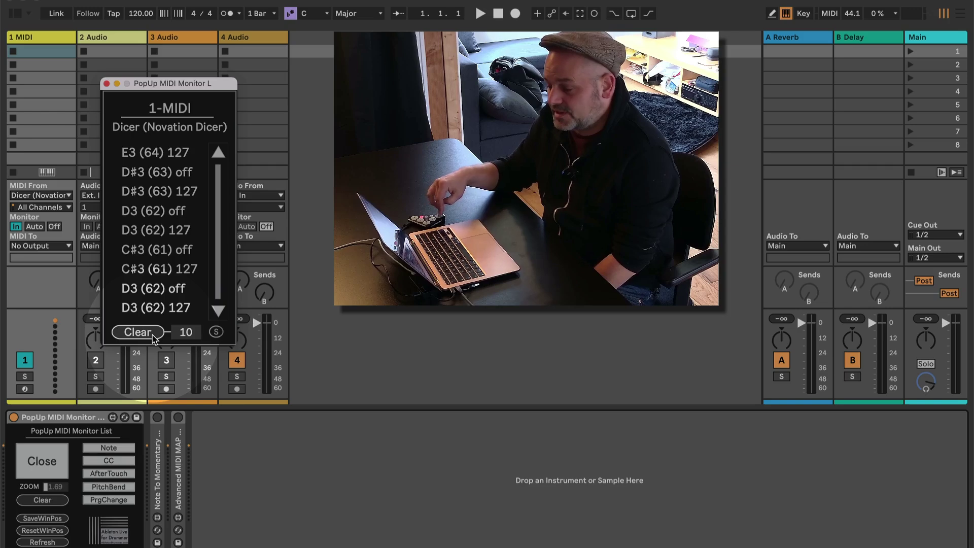
{"action": "left_click", "coordinate": [152, 335]}
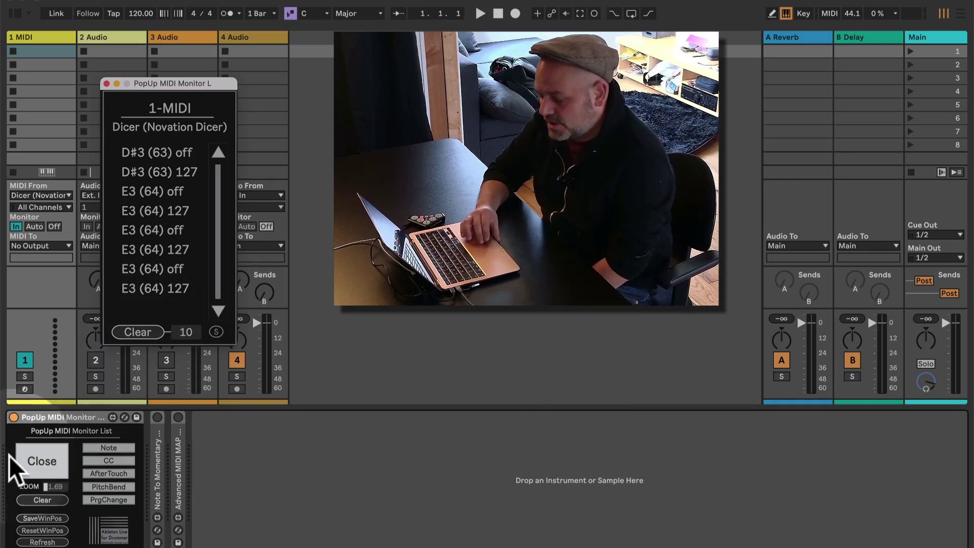
{"action": "left_click", "coordinate": [45, 459]}
{"action": "double_click", "coordinate": [41, 417]}
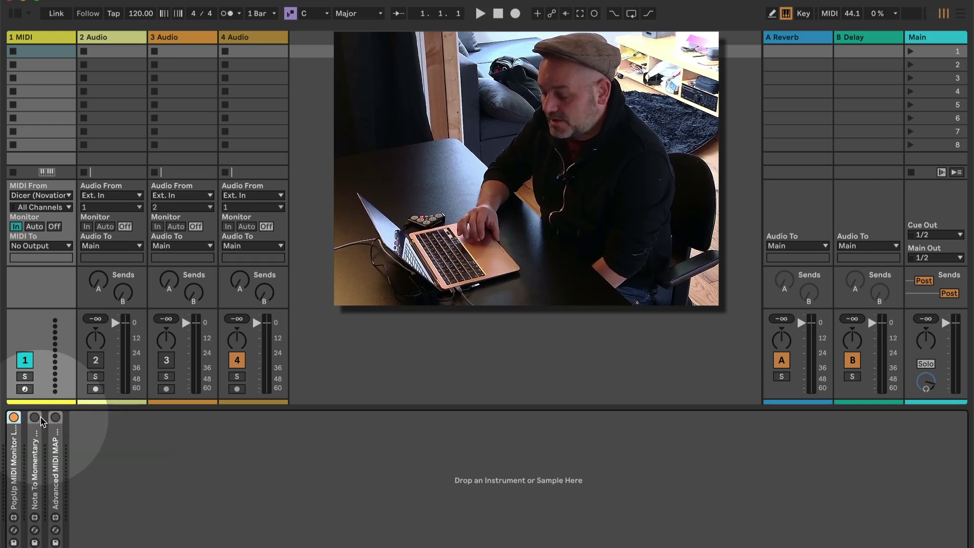
Step: Expand and enable the Note To Momentary device and remove the Speaker On mapping from its first slot
{"action": "double_click", "coordinate": [36, 441]}
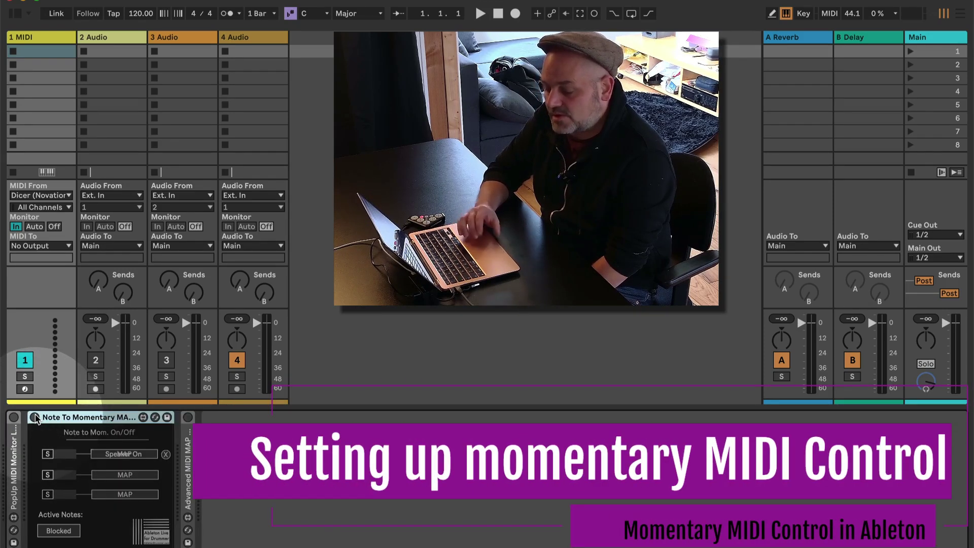
{"action": "left_click", "coordinate": [34, 417]}
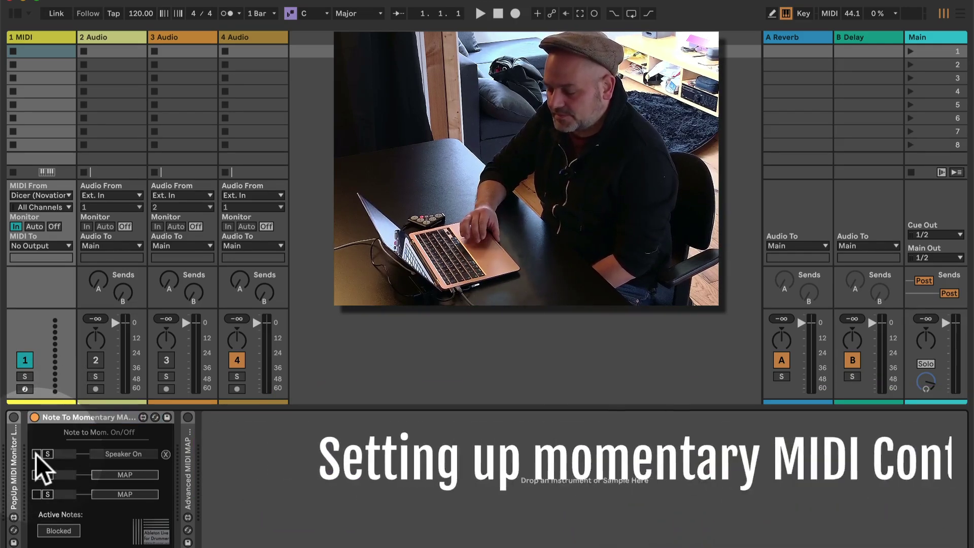
{"action": "left_click", "coordinate": [164, 454]}
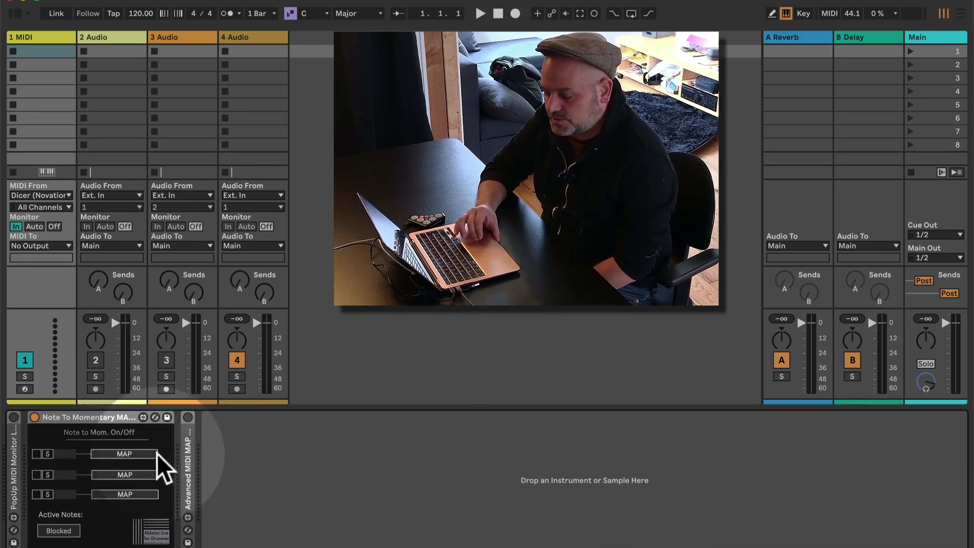
Step: Activate the first Note To Momentary slot and learn the E3 pad as its trigger note
{"action": "left_click", "coordinate": [37, 451]}
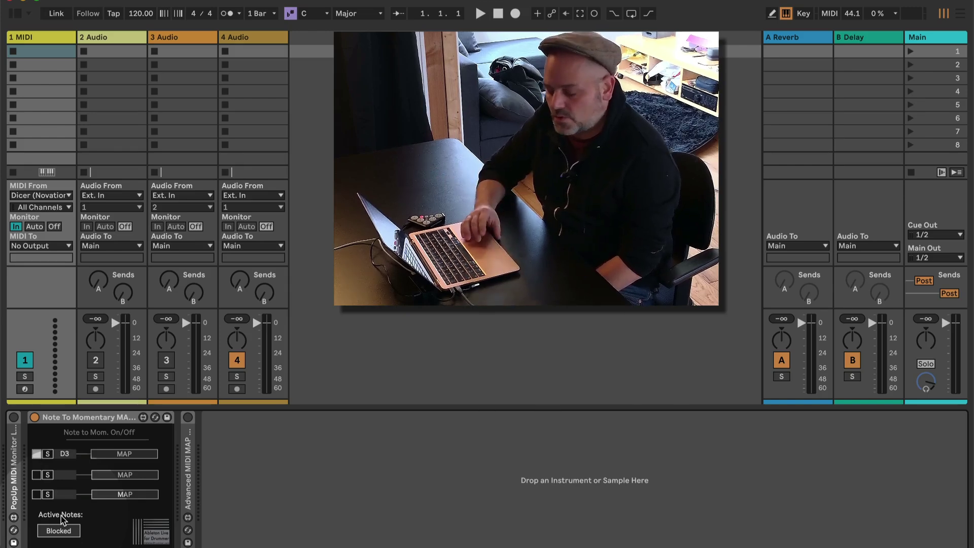
{"action": "left_click", "coordinate": [48, 453]}
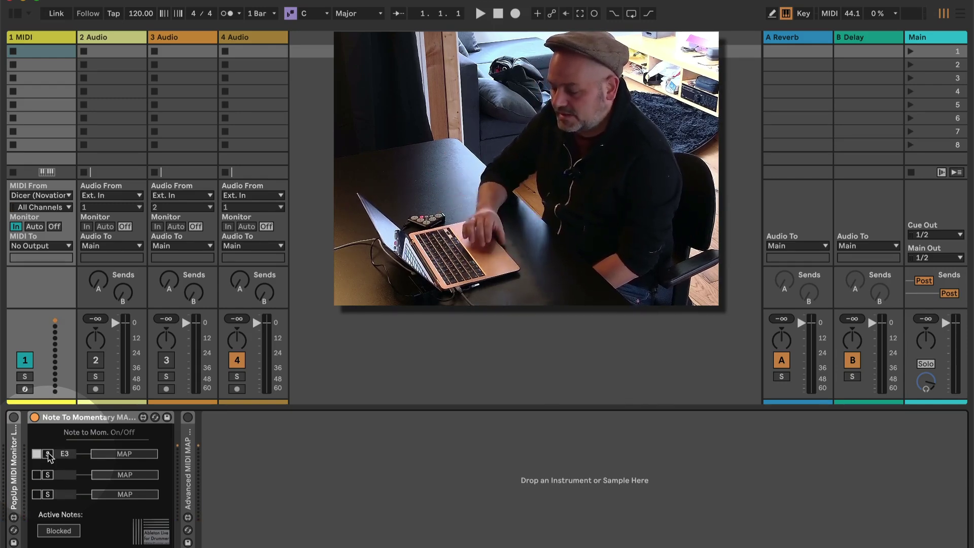
Step: Map the first Note To Momentary slot to the 2 Audio track activator
{"action": "left_click", "coordinate": [114, 455]}
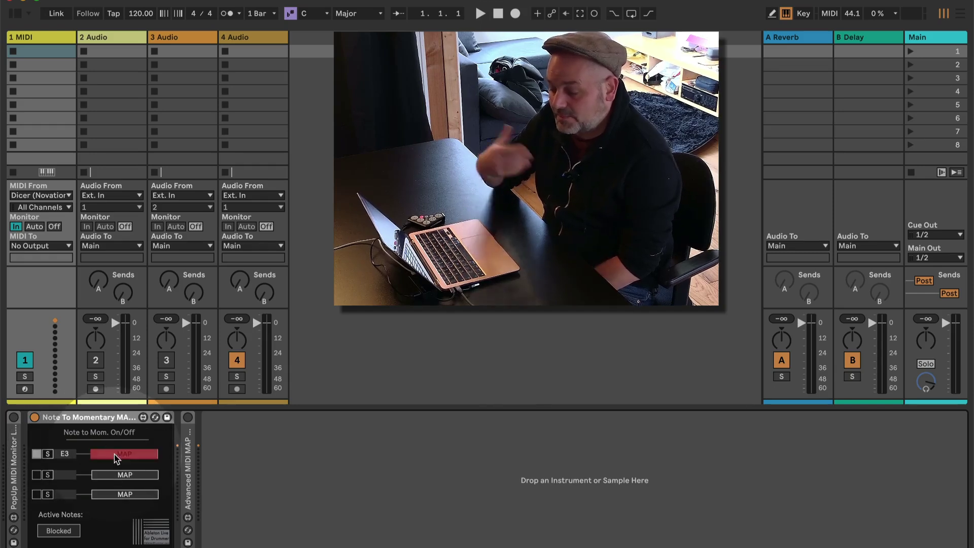
{"action": "left_click", "coordinate": [97, 358]}
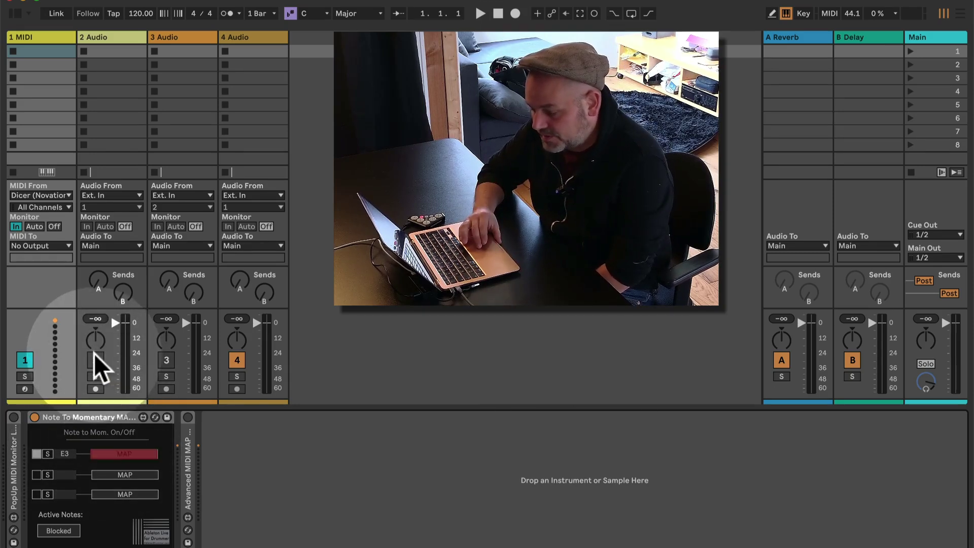
{"action": "left_click", "coordinate": [96, 359]}
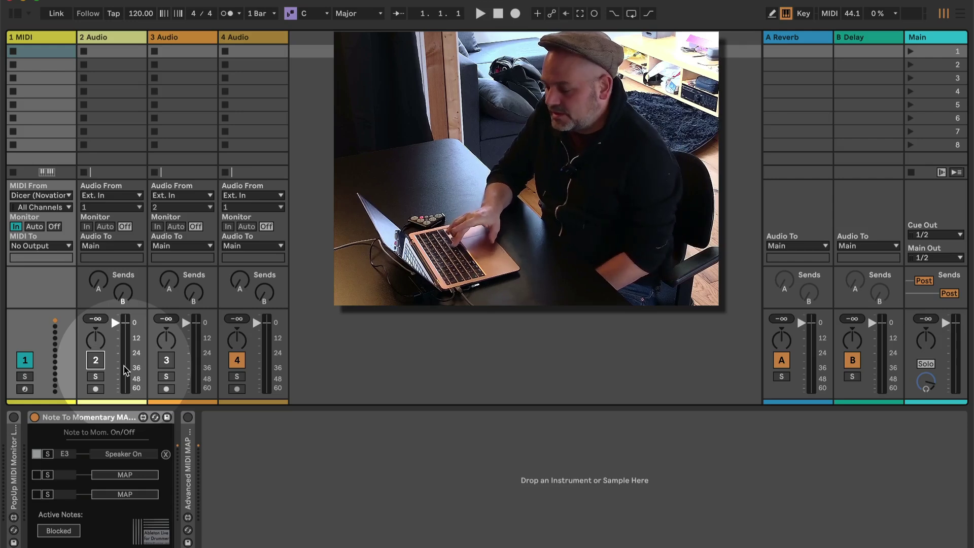
Step: Check the 2 Audio activator for standard MIDI mappings, then clear the first slot's Speaker On mapping
{"action": "key", "text": "super+m"}
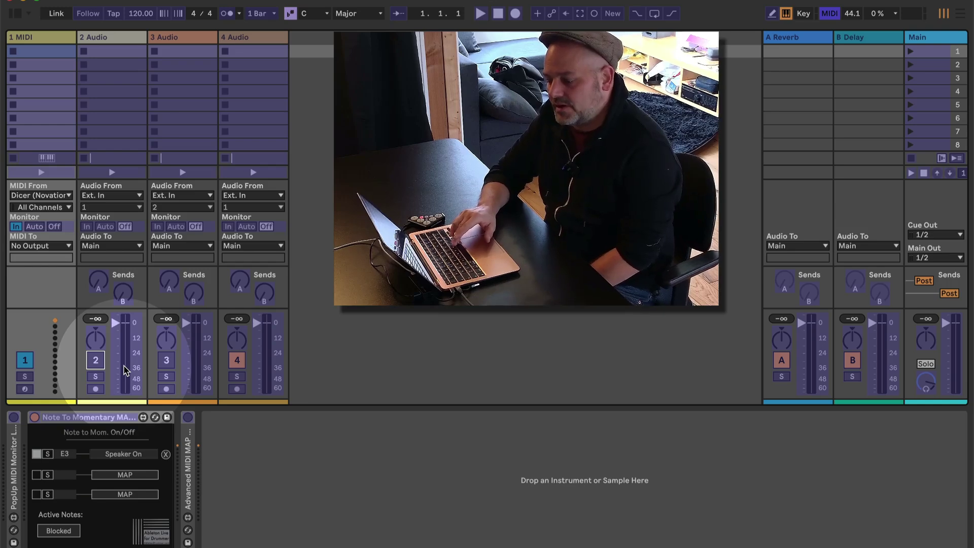
{"action": "key", "text": "super+m"}
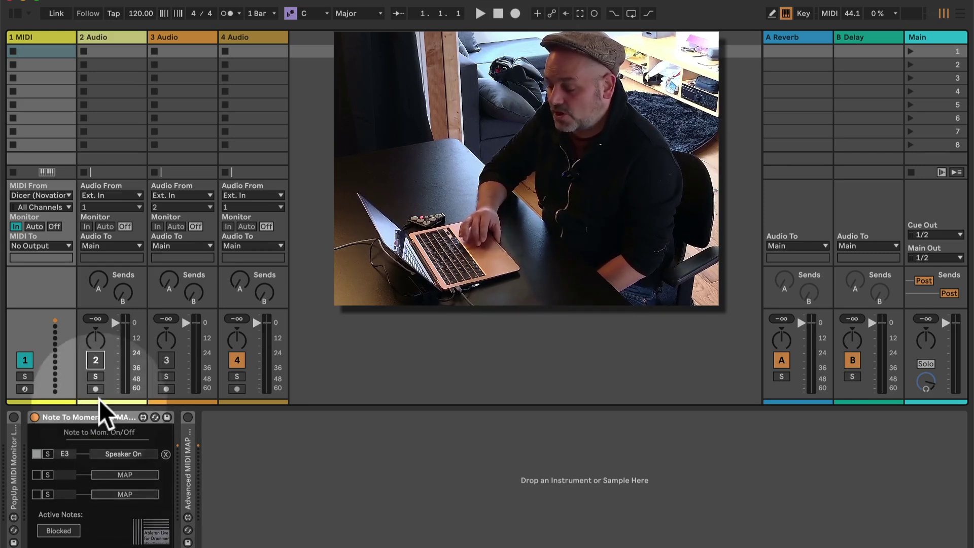
{"action": "left_click", "coordinate": [165, 453]}
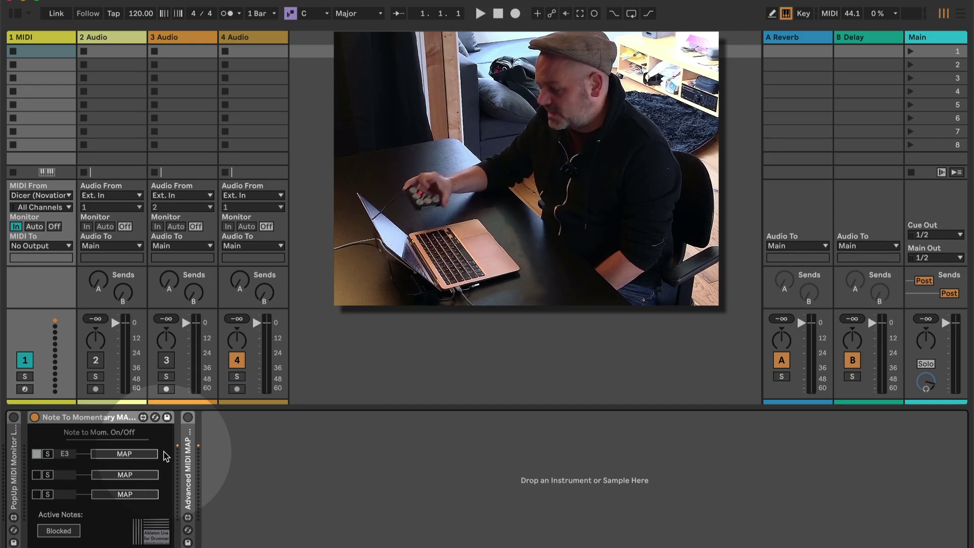
Step: Expand and enable the Advanced MIDI MAP device, and switch its Button Control window to preset 2
{"action": "double_click", "coordinate": [190, 457]}
{"action": "left_click", "coordinate": [187, 416]}
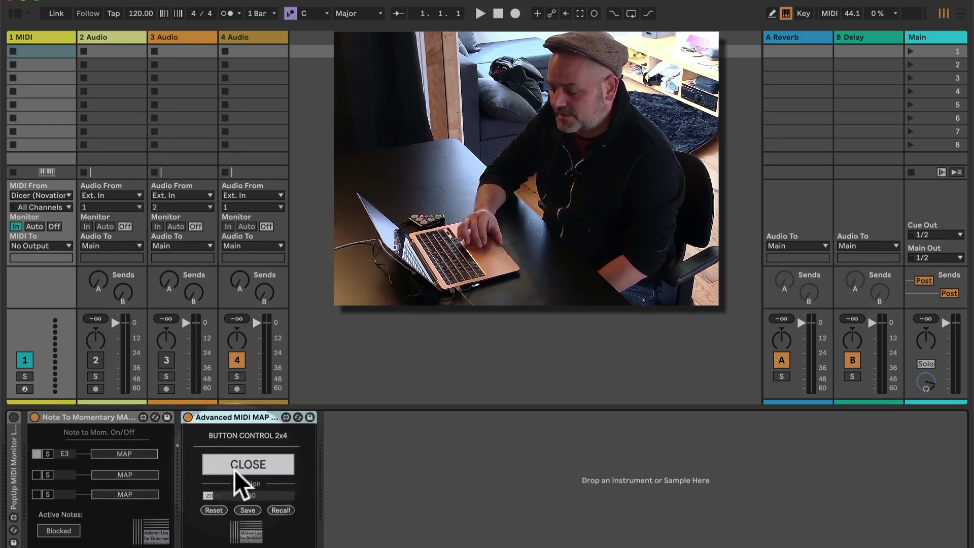
{"action": "left_click", "coordinate": [235, 467]}
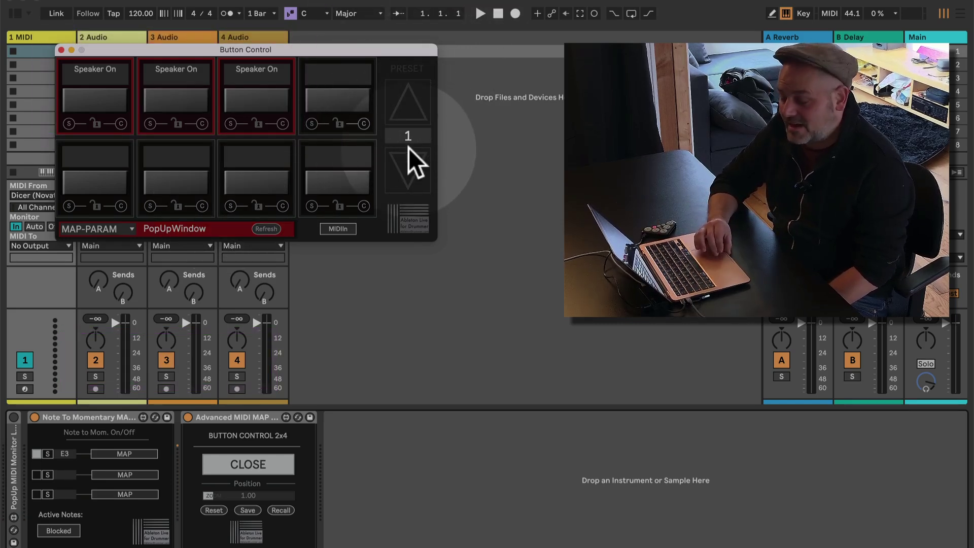
{"action": "left_click", "coordinate": [416, 115]}
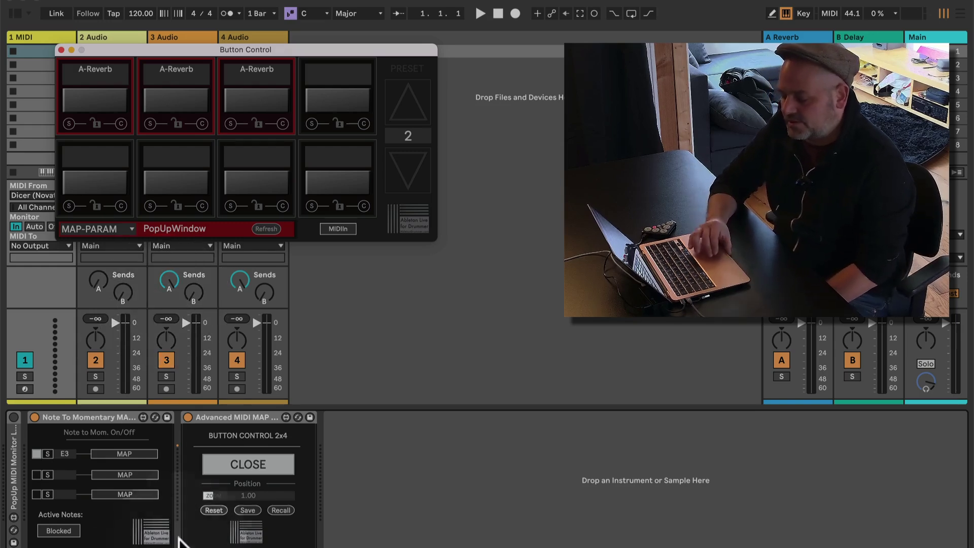
Step: Close the Button Control window, collapse the Advanced MIDI MAP device and select the Note To Momentary device
{"action": "left_click", "coordinate": [237, 469]}
{"action": "double_click", "coordinate": [244, 419]}
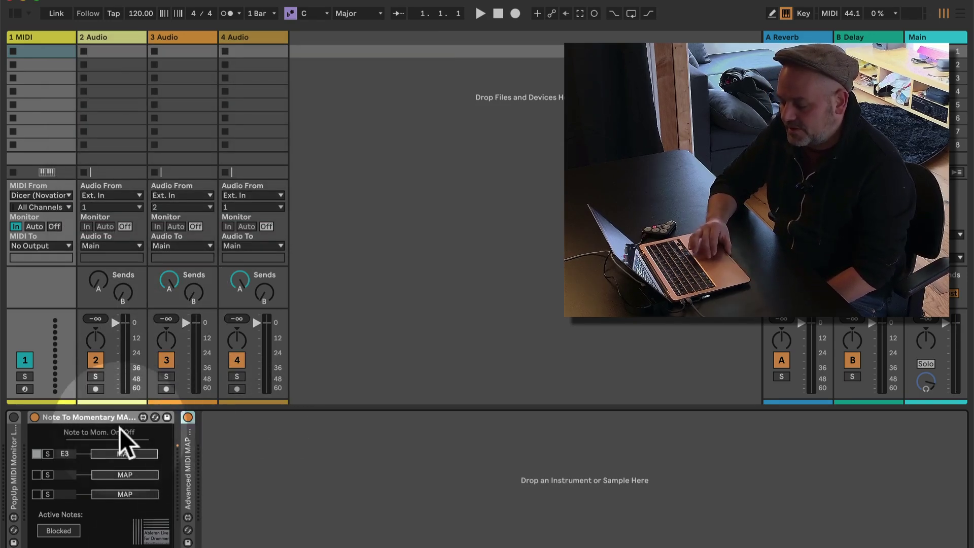
{"action": "left_click", "coordinate": [107, 418]}
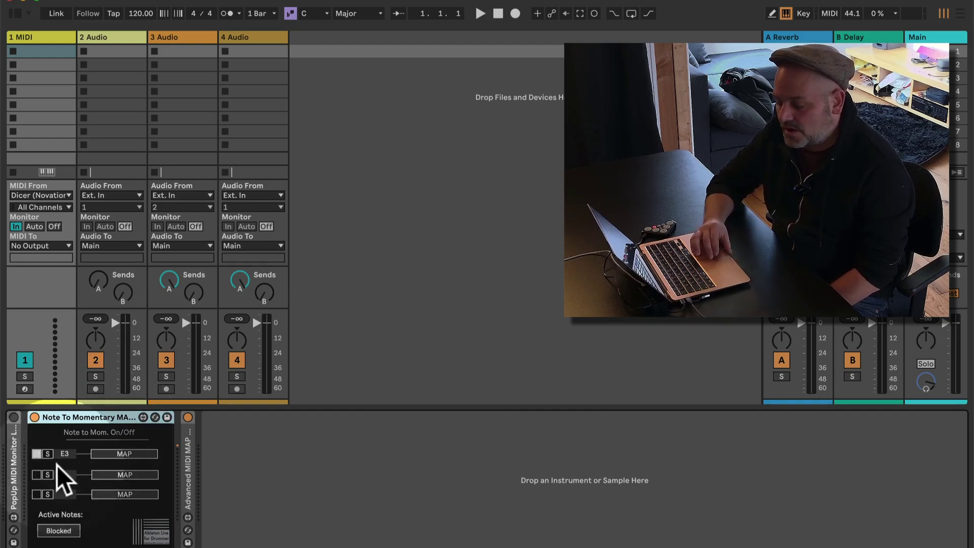
Step: Try mapping the E3 slot to the 2 Audio activator while Advanced MIDI MAP is enabled, then remove the mapping
{"action": "left_click", "coordinate": [108, 454]}
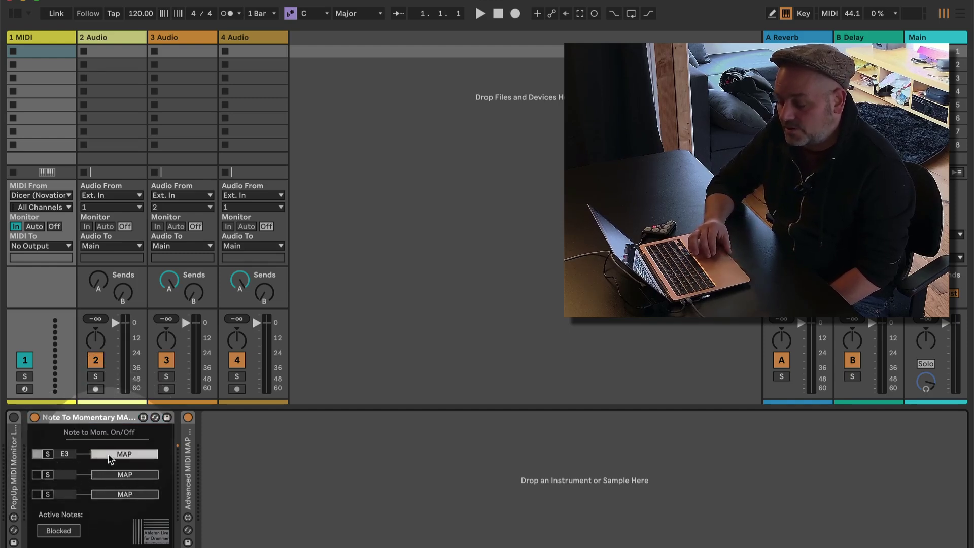
{"action": "left_click", "coordinate": [96, 361]}
{"action": "left_click", "coordinate": [98, 419]}
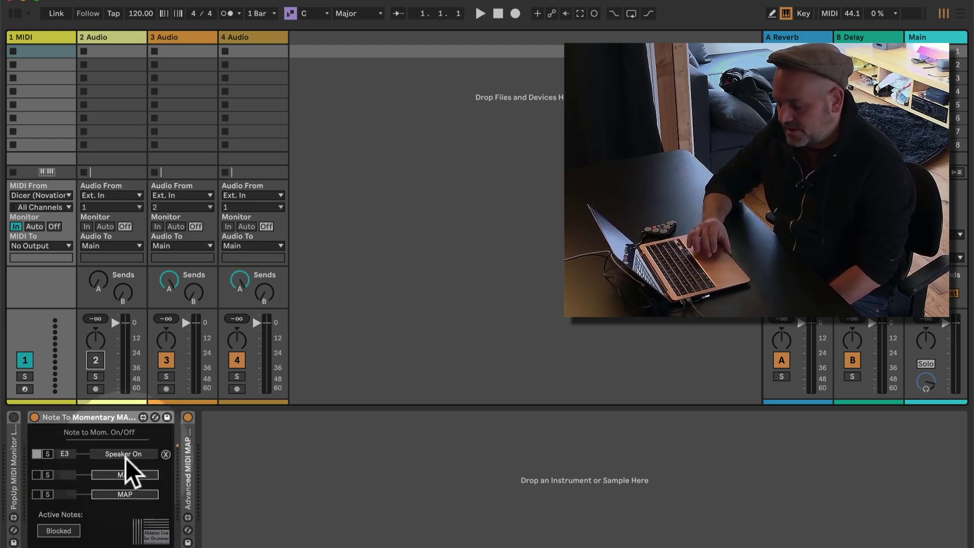
{"action": "left_click", "coordinate": [165, 454]}
Step: Turn off the Advanced MIDI MAP device and map the E3 slot to the 2 Audio track activator
{"action": "left_click", "coordinate": [187, 417]}
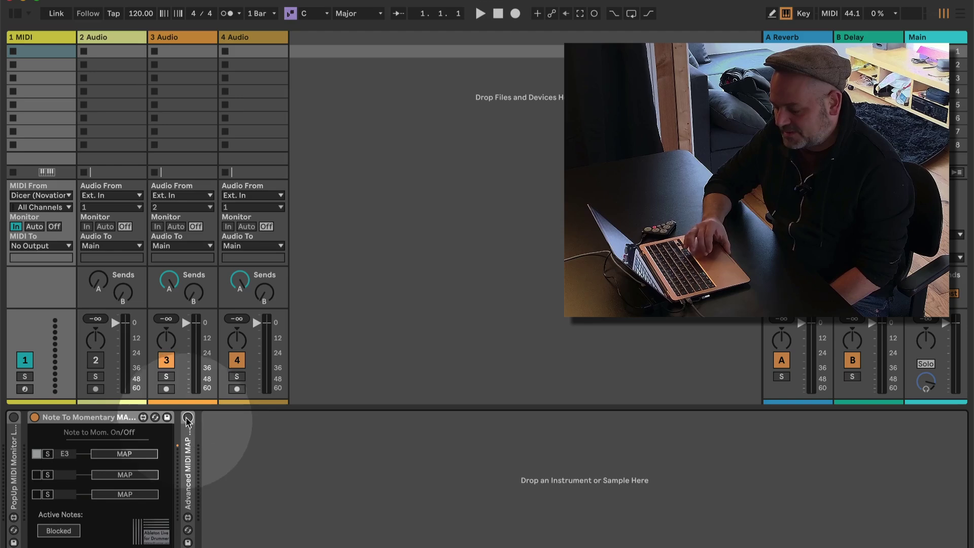
{"action": "left_click", "coordinate": [144, 453]}
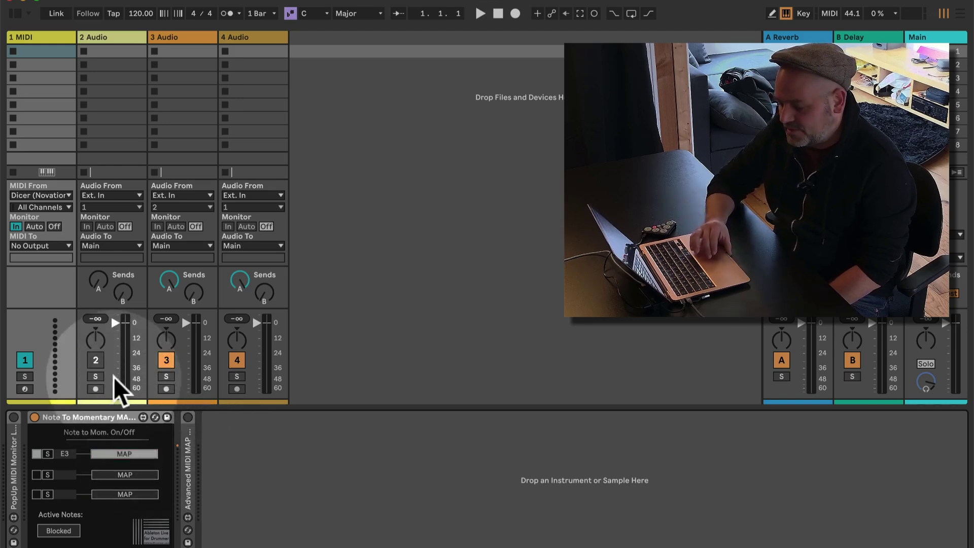
{"action": "left_click", "coordinate": [97, 358]}
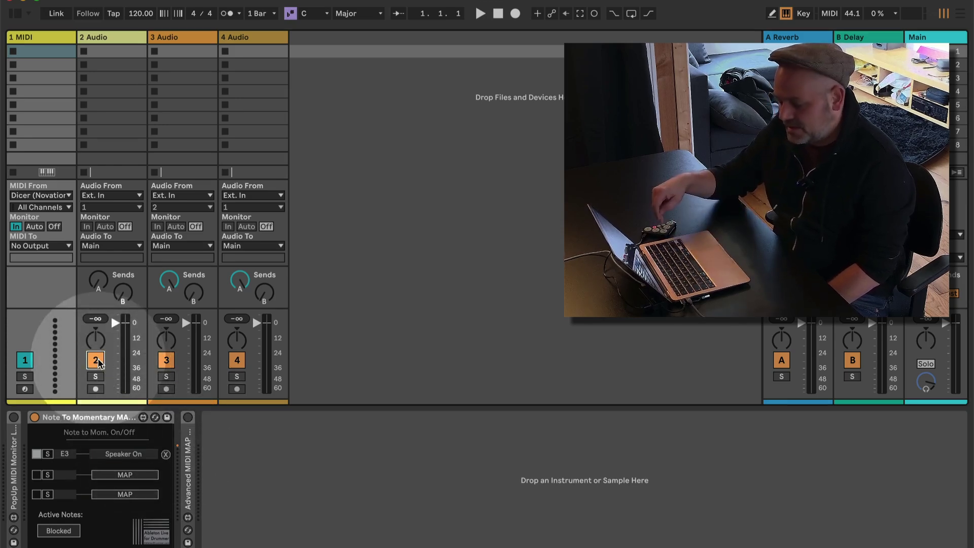